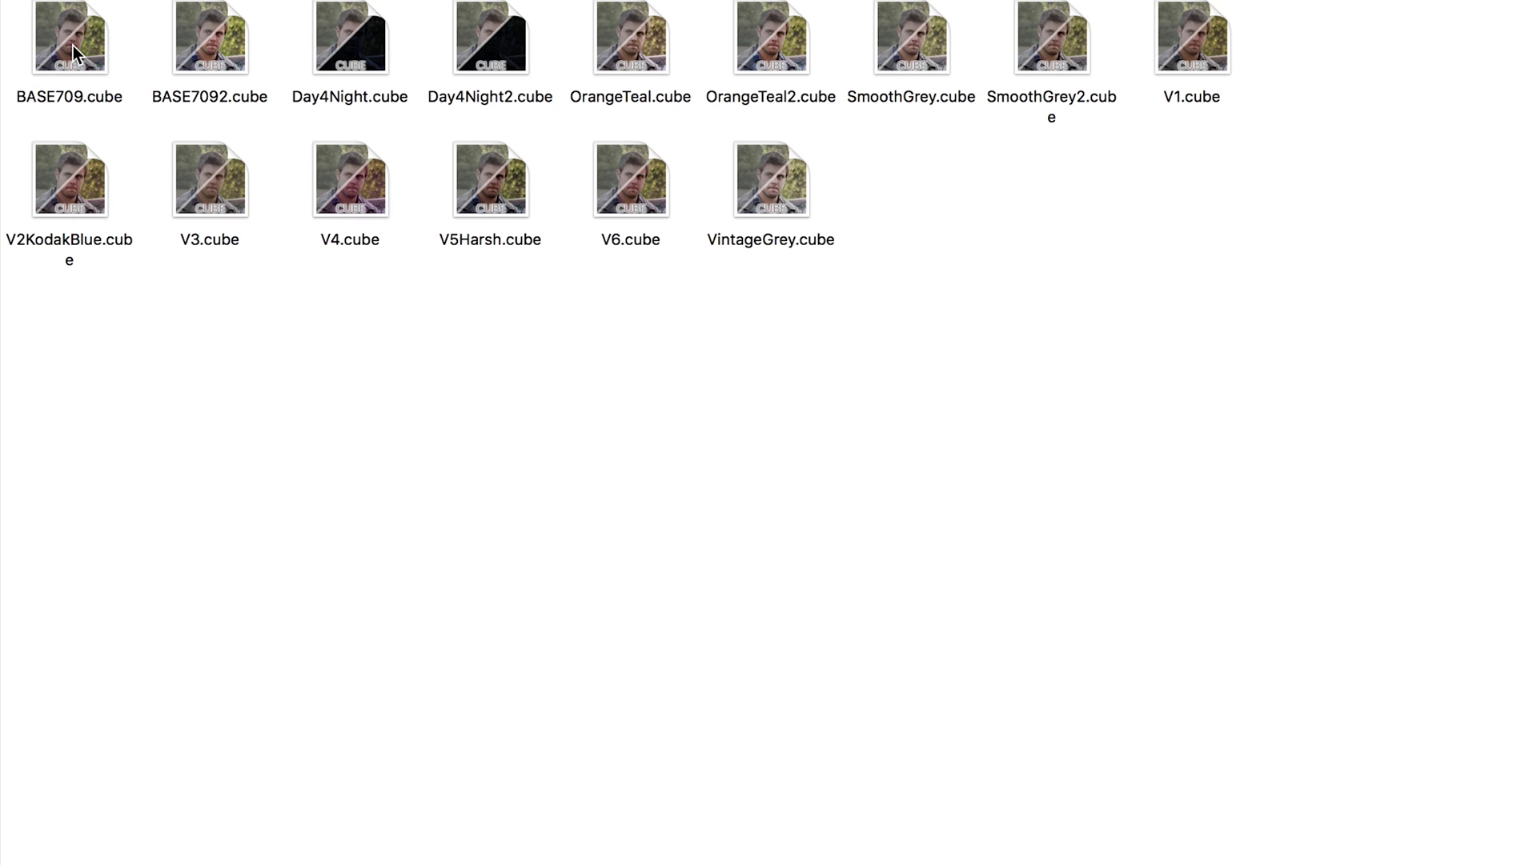
# Select SmoothGrey2.cube and V3.cube together in the Finder LUT folder.
pyautogui.click(1052, 54)
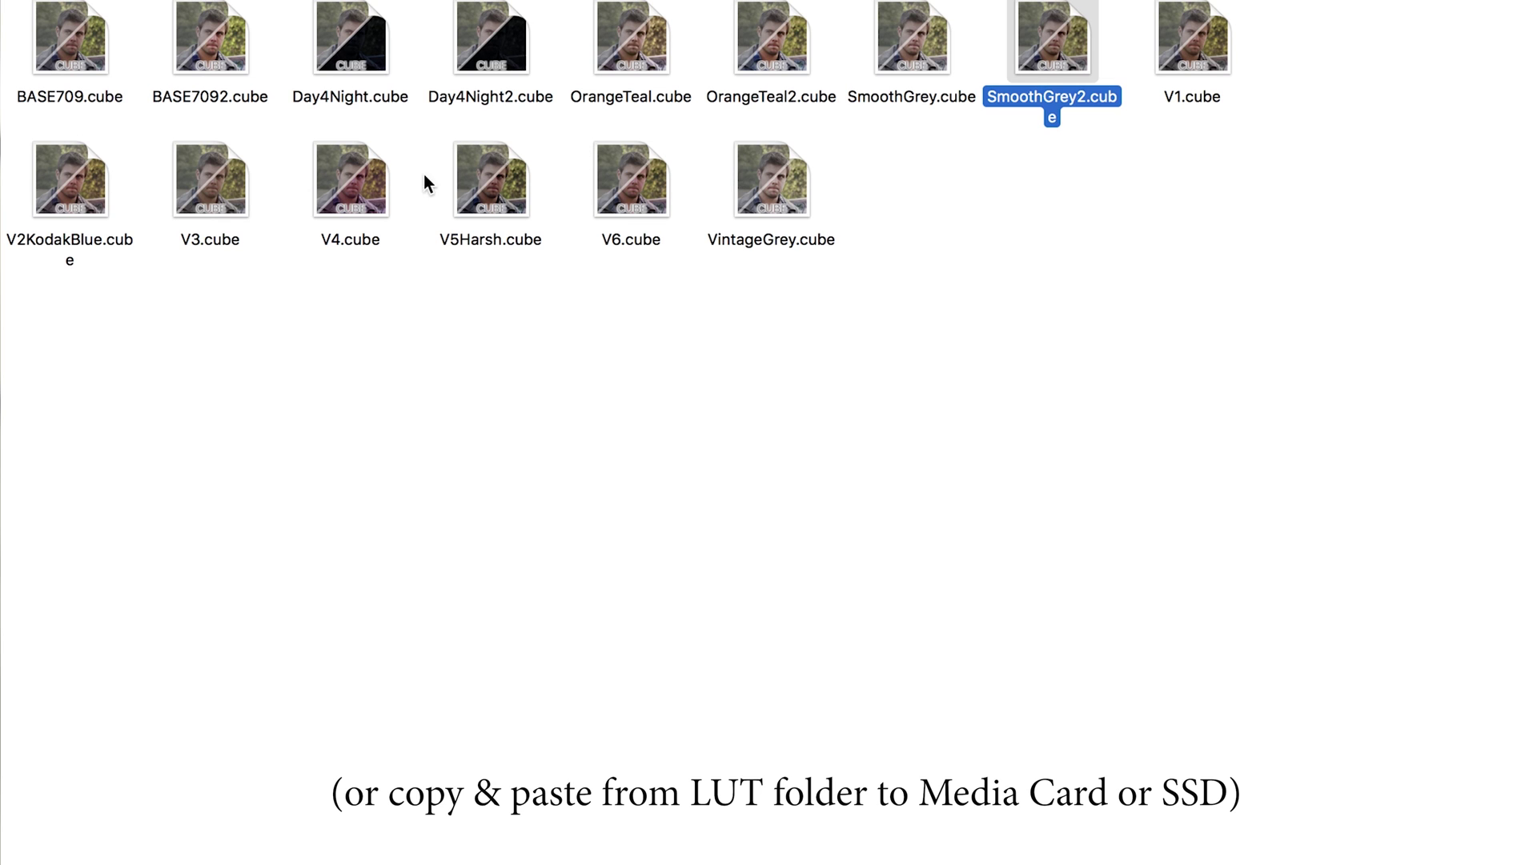
pyautogui.click(208, 192)
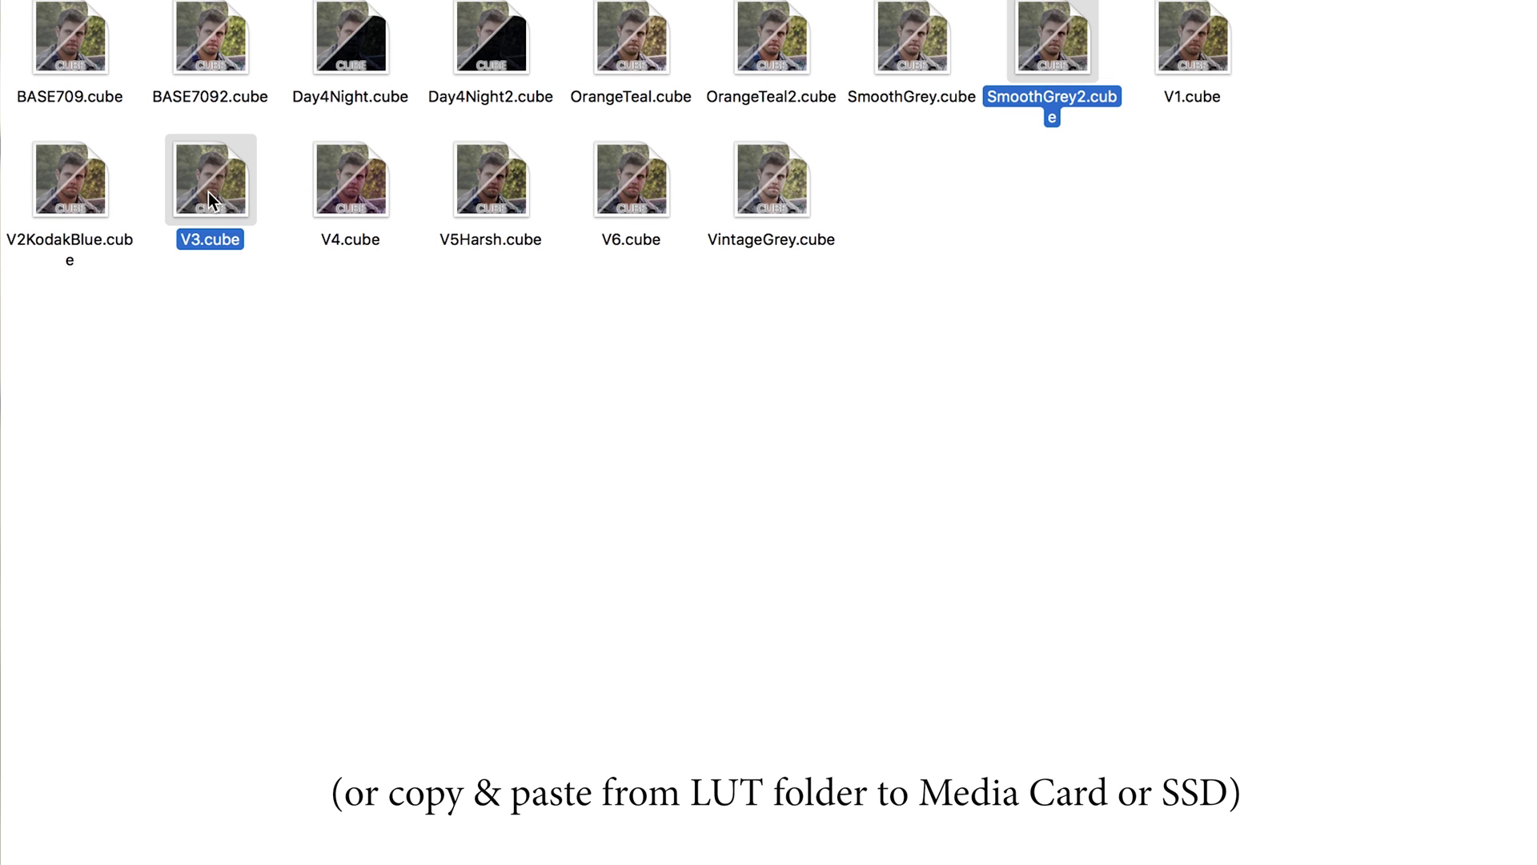